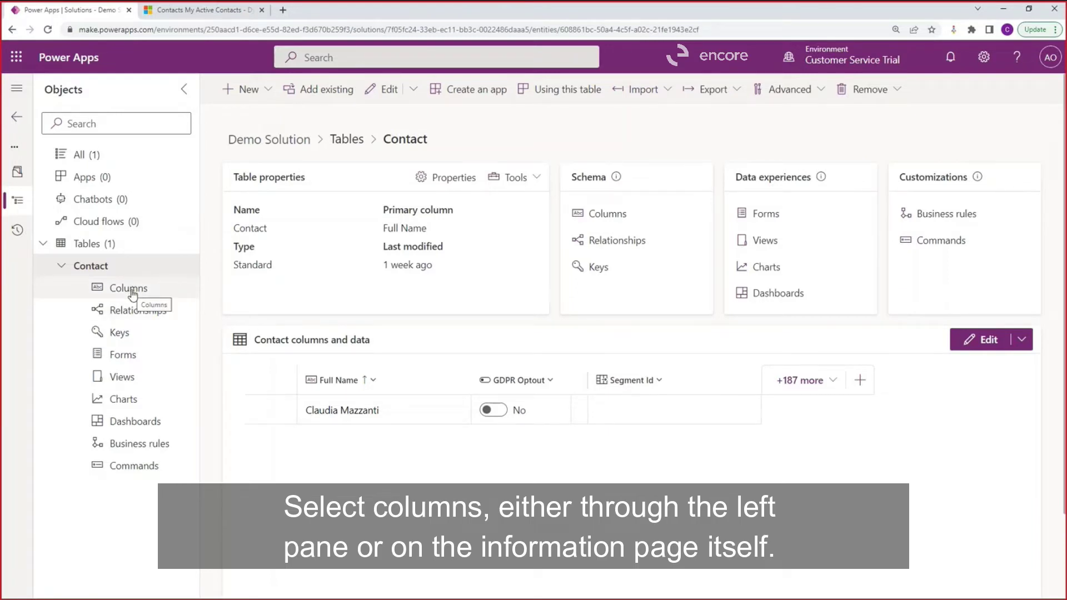
# Step: From the Contact table's columns list, start a new column and focus its display name
pyautogui.click(608, 214)
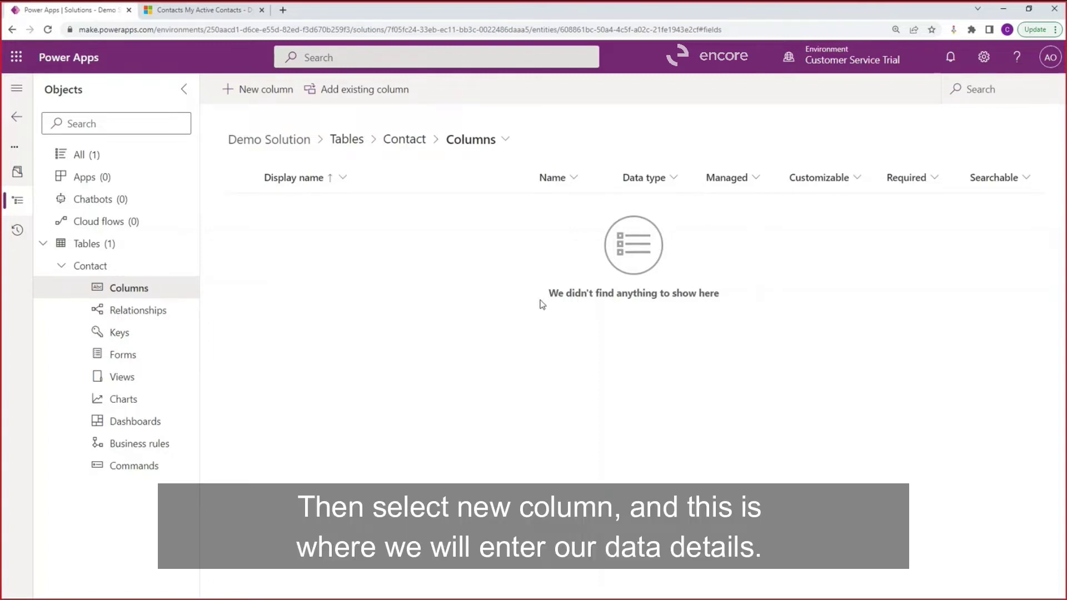
pyautogui.click(270, 94)
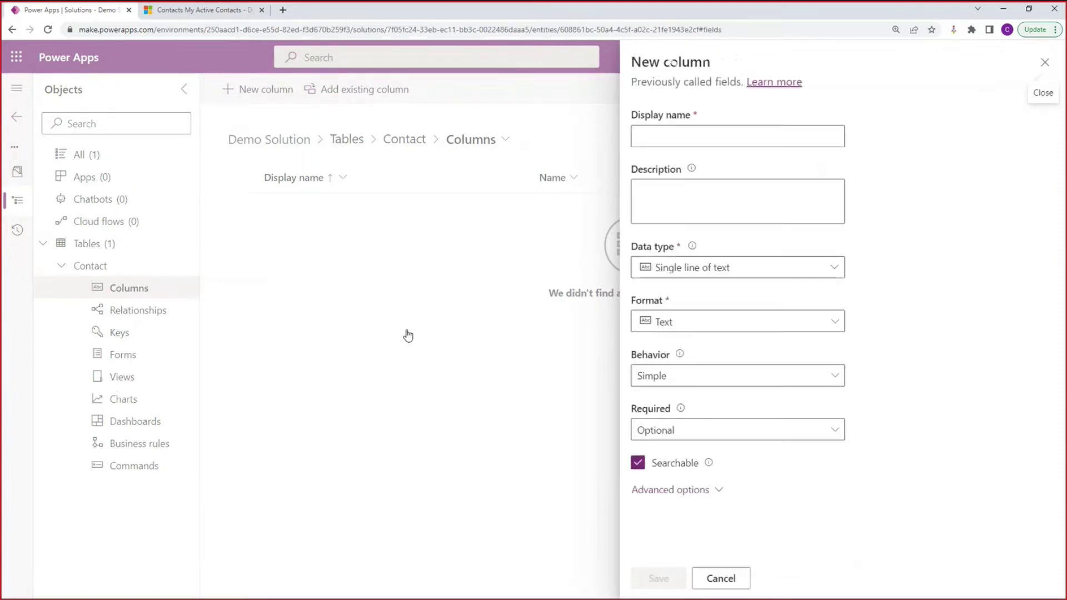
pyautogui.click(816, 134)
# Step: Name the column Hobbies as a Choice type, Simple and Optional, allowing multiple choices
pyautogui.write('Hobbies')
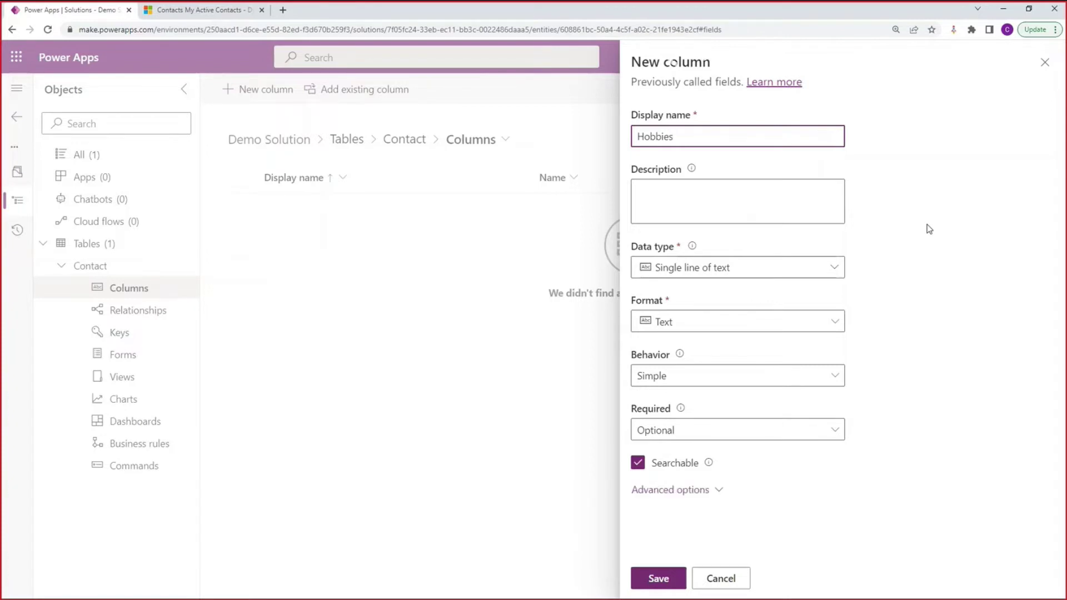
pyautogui.click(841, 276)
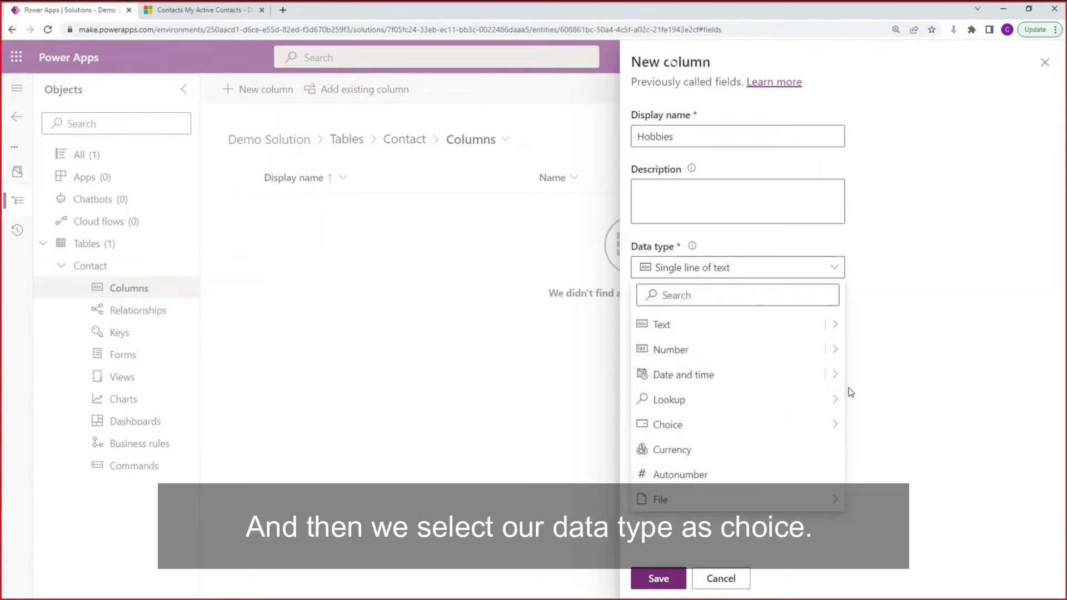
pyautogui.moveTo(837, 427)
pyautogui.click(879, 428)
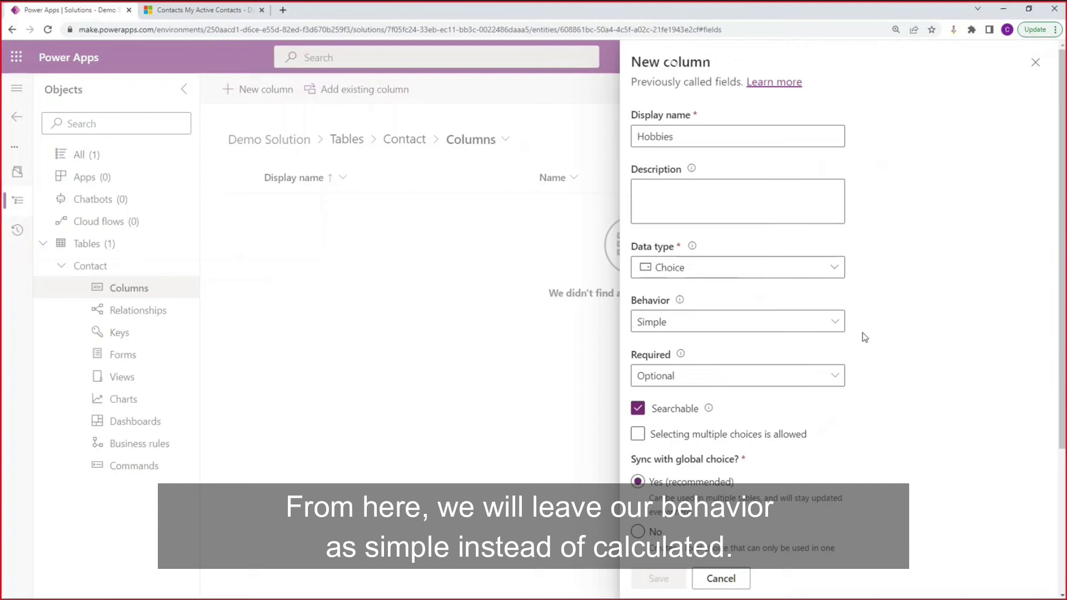
pyautogui.click(835, 324)
pyautogui.click(924, 330)
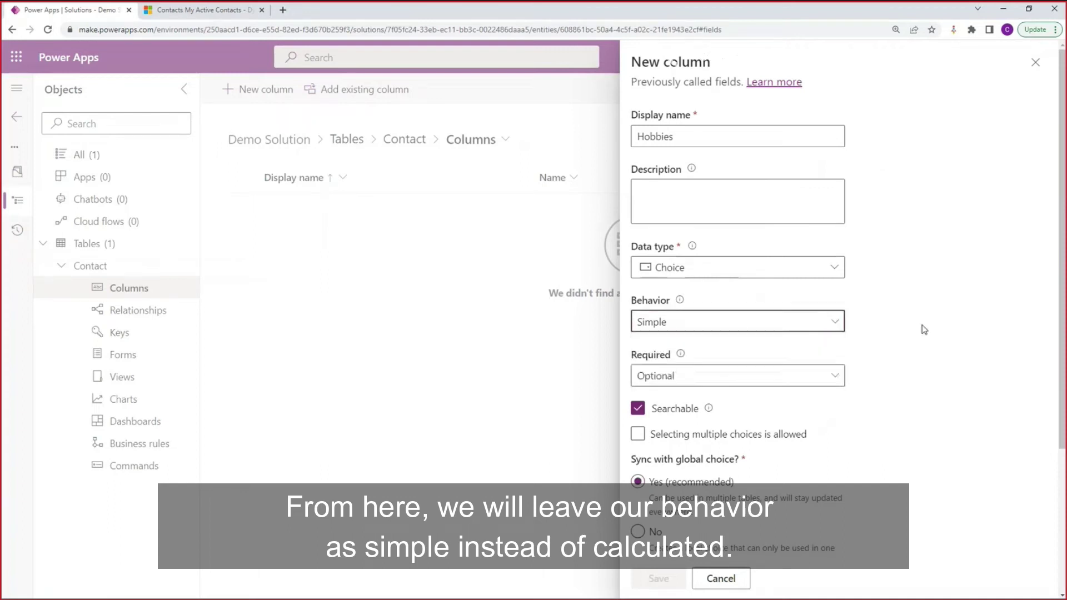
pyautogui.click(834, 378)
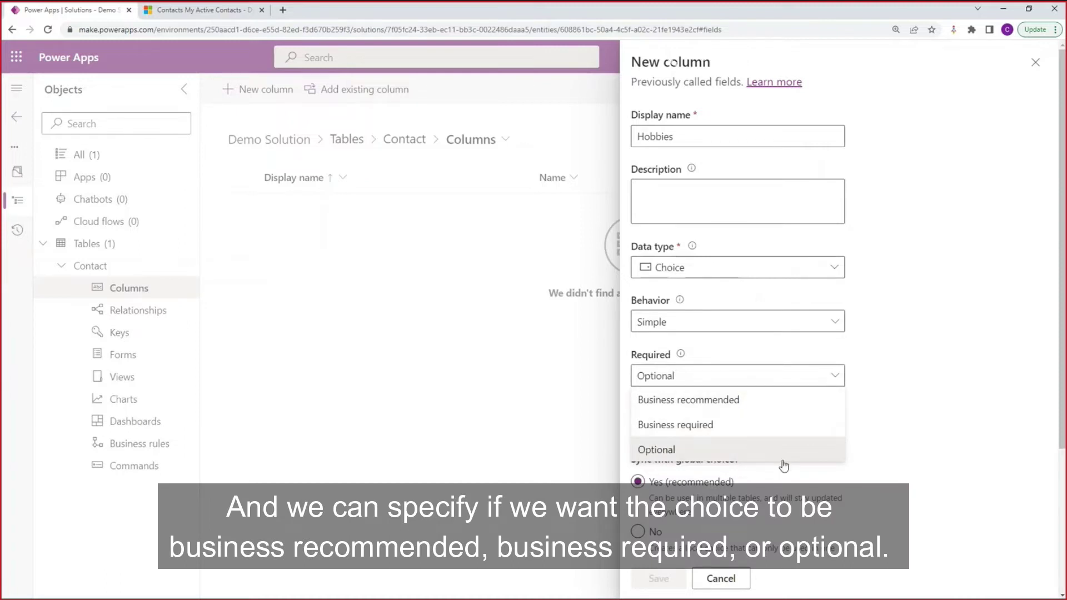
pyautogui.click(912, 421)
pyautogui.scroll(-3, 915, 416)
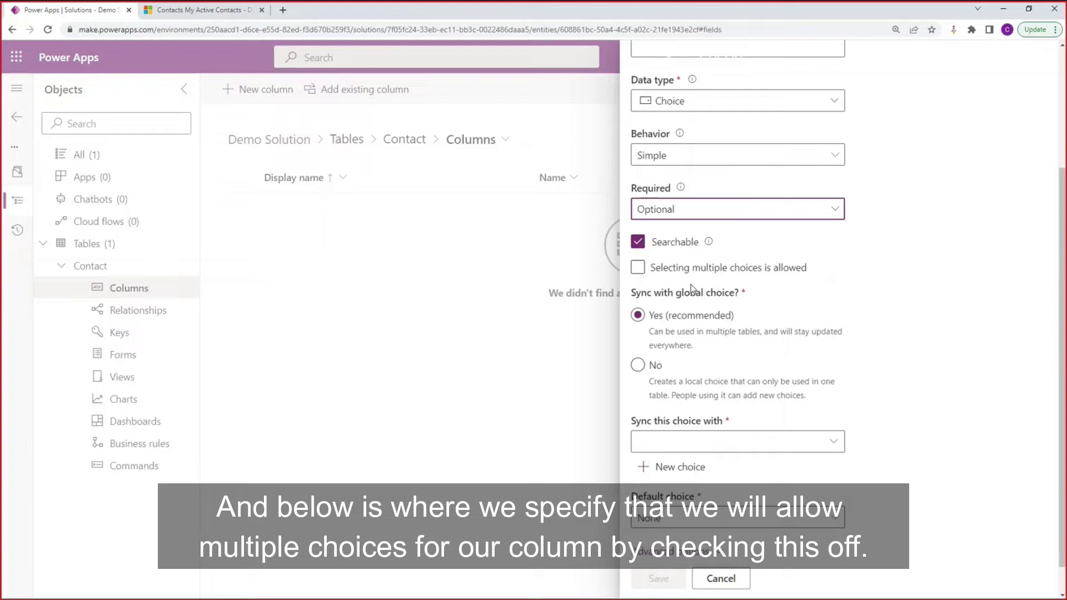
pyautogui.click(638, 269)
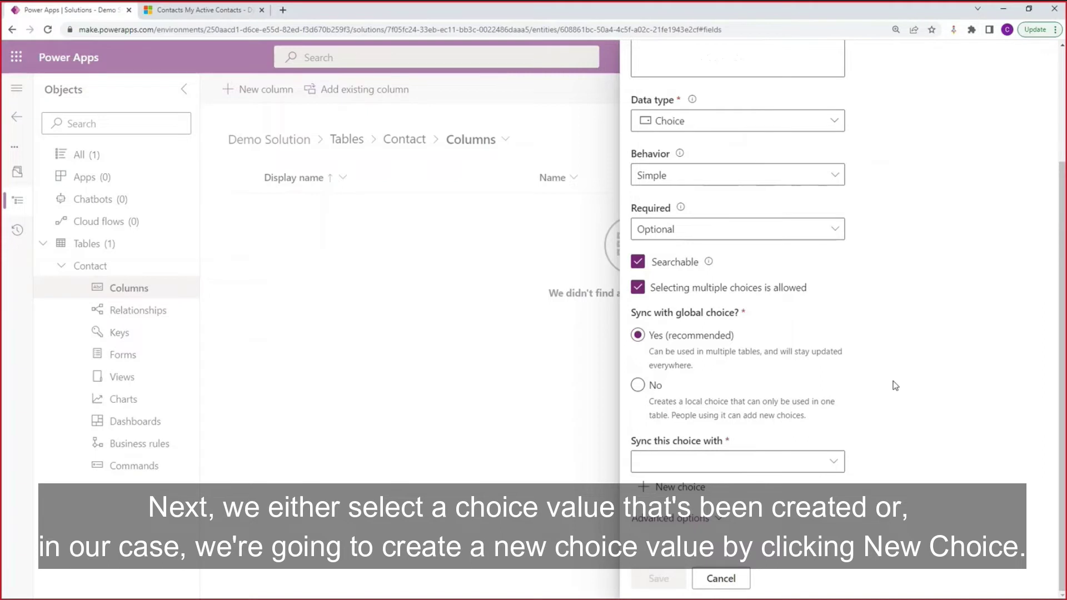
# Step: Start a new choice set to sync the Hobbies column with
pyautogui.click(686, 493)
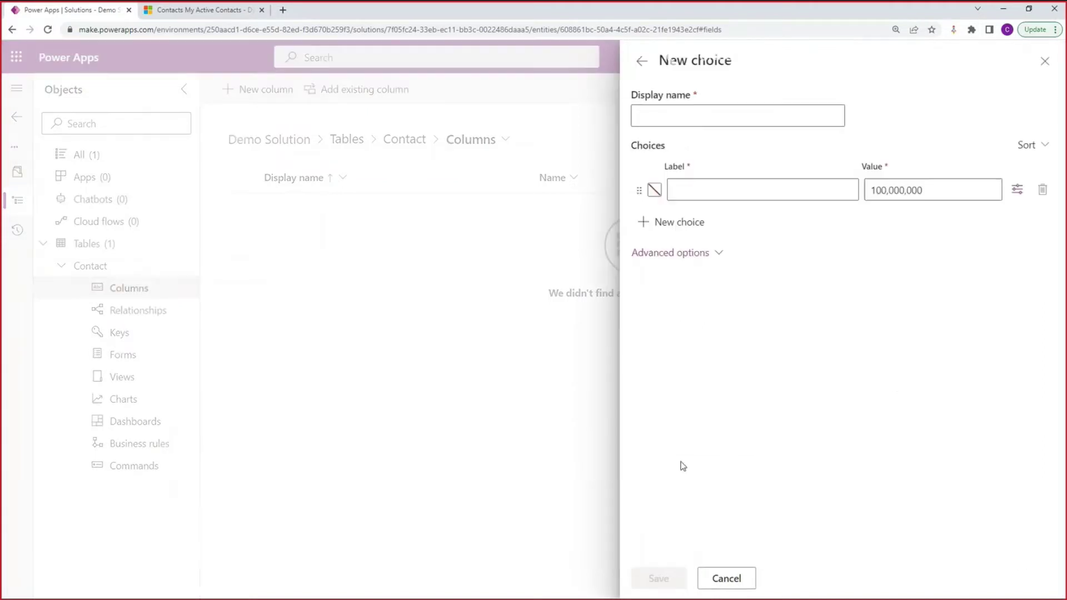
# Step: Save a choice set named Hobbies with the values Bicycling, Motorcycling and Skiing
pyautogui.click(691, 119)
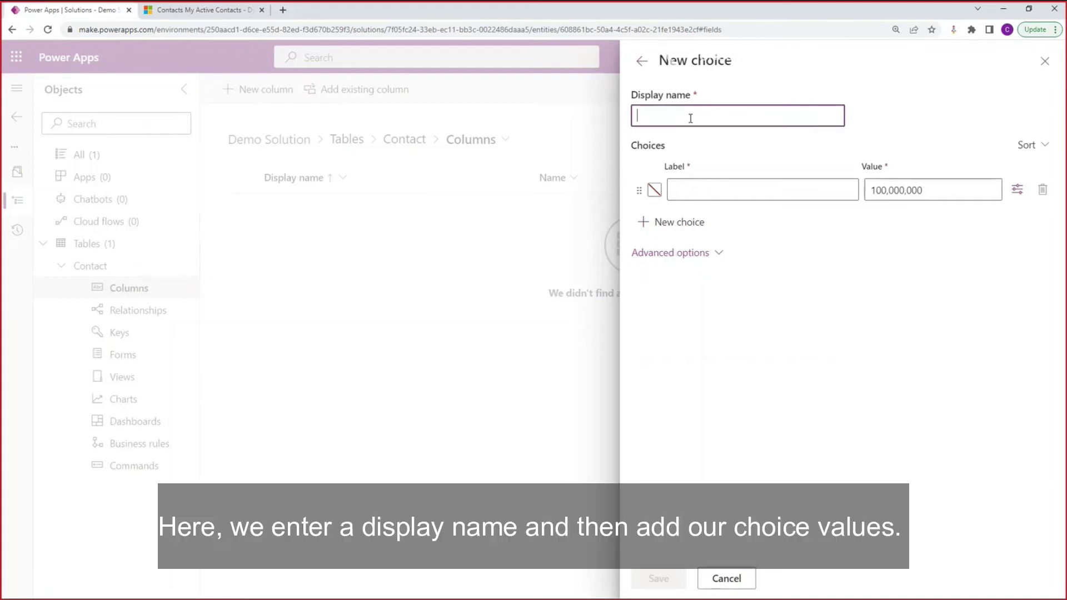
pyautogui.write('Hobbies')
pyautogui.click(678, 222)
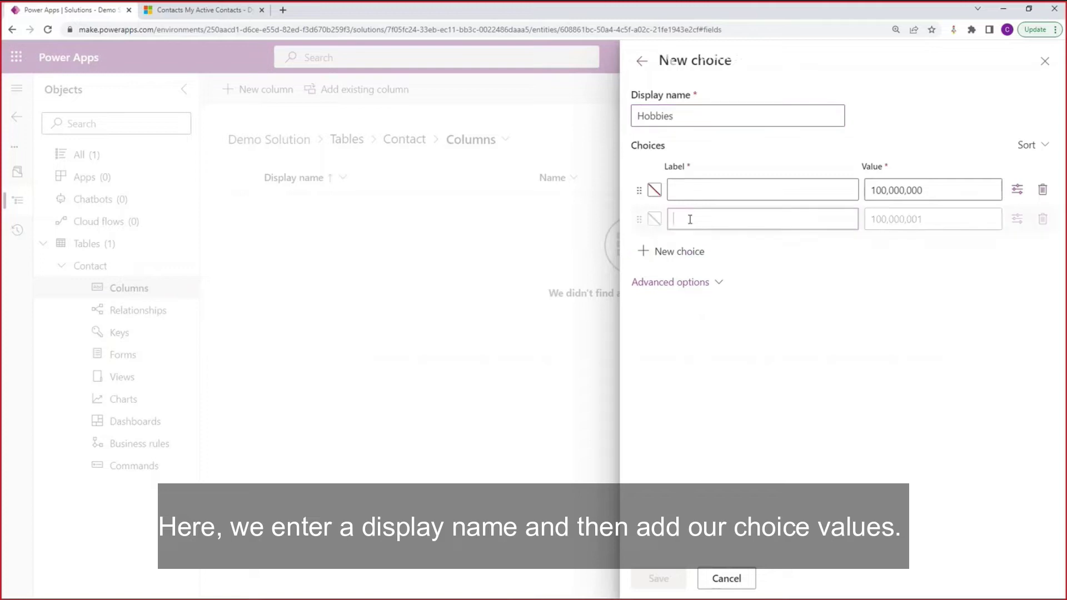
pyautogui.click(678, 252)
pyautogui.click(703, 187)
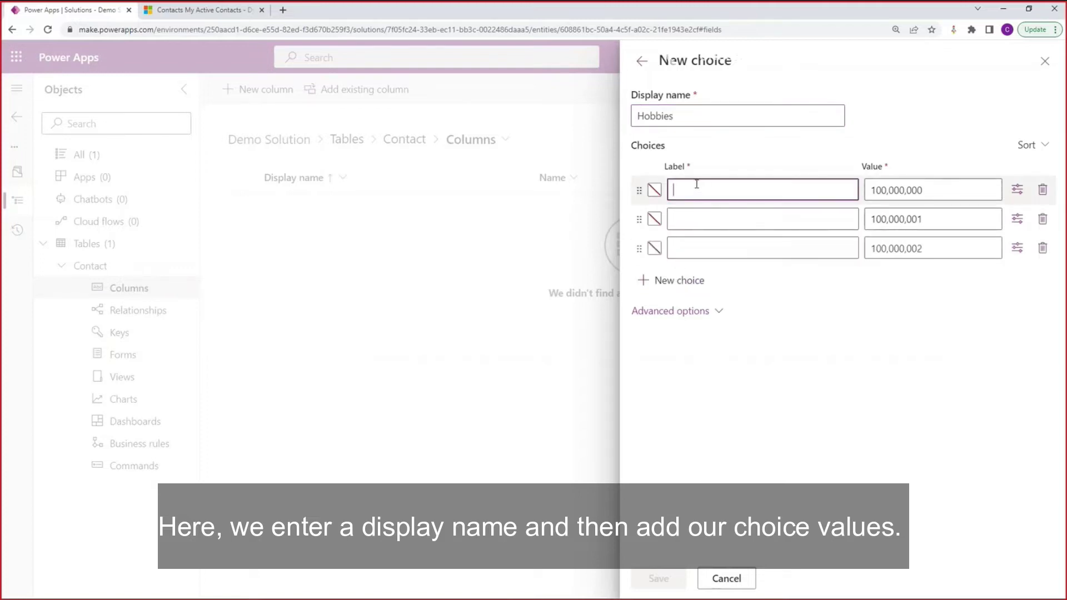
pyautogui.write('B')
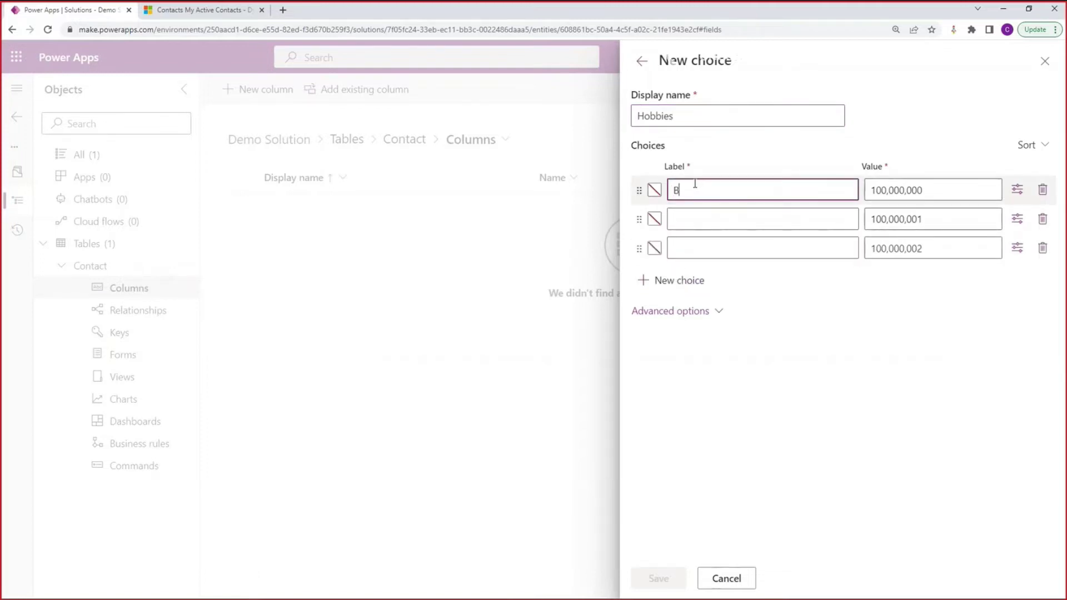
pyautogui.write('icycling')
pyautogui.click(698, 213)
pyautogui.write('M')
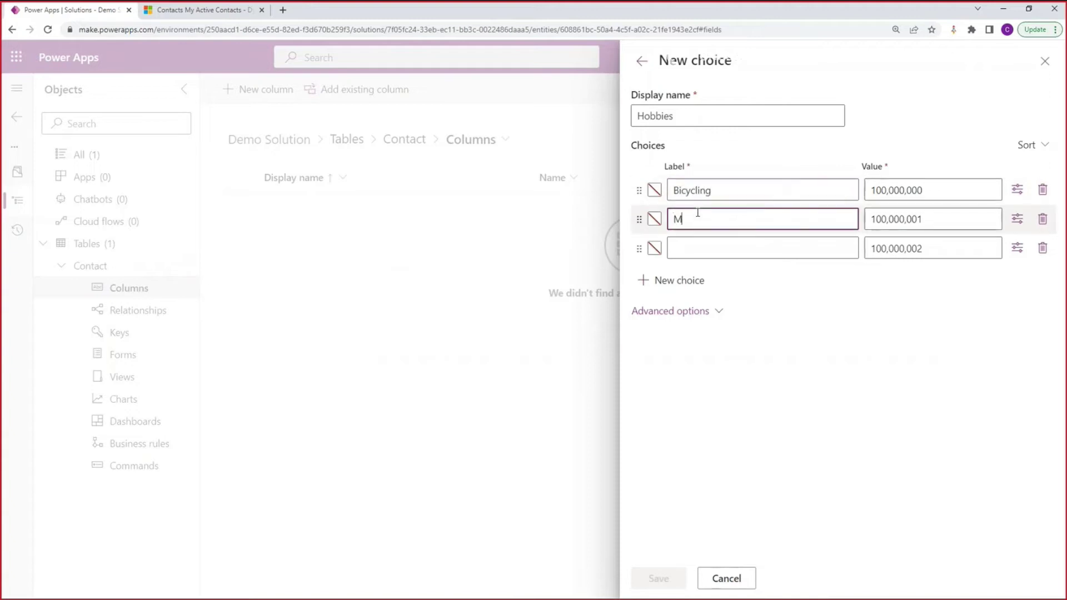
pyautogui.write('otorcycling')
pyautogui.click(741, 247)
pyautogui.write('Skiing')
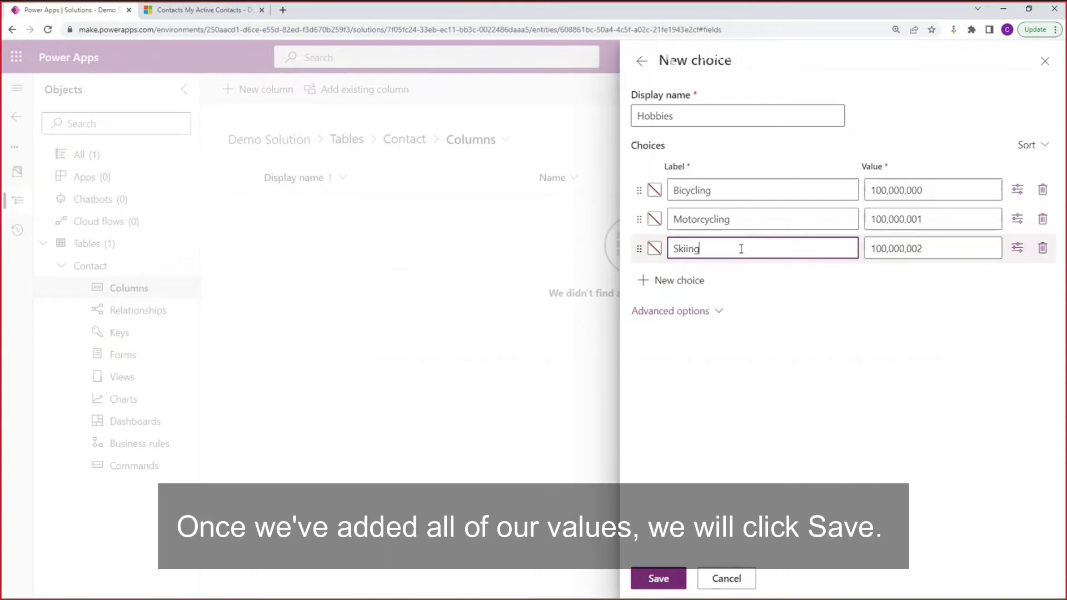
pyautogui.click(657, 578)
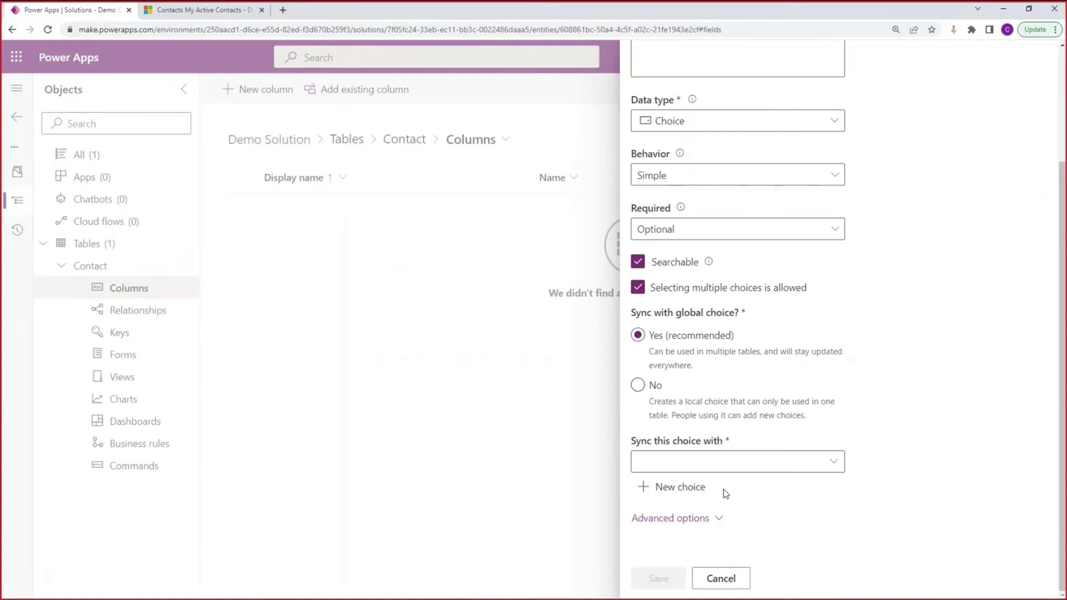
# Step: Sync the new column with the Hobbies global choice
pyautogui.click(687, 463)
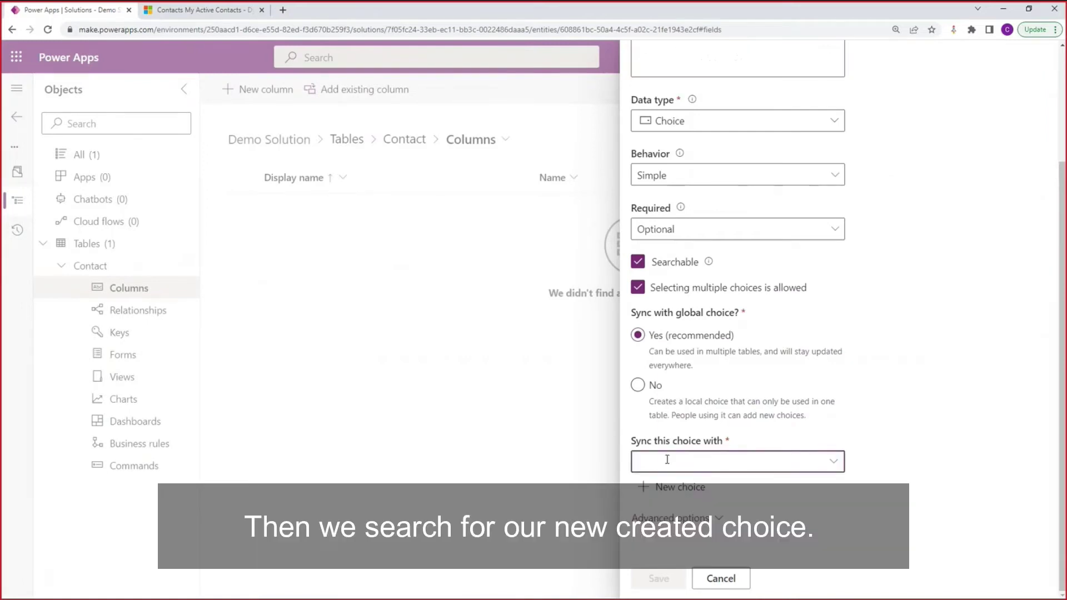
pyautogui.write('Hobbies')
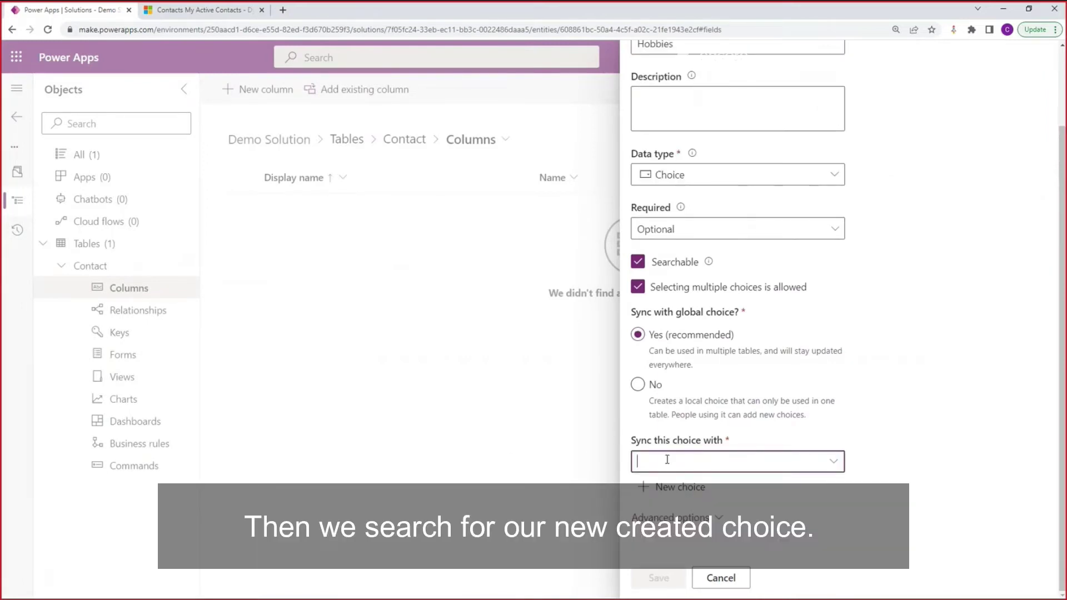
pyautogui.click(667, 461)
pyautogui.write('Hobb')
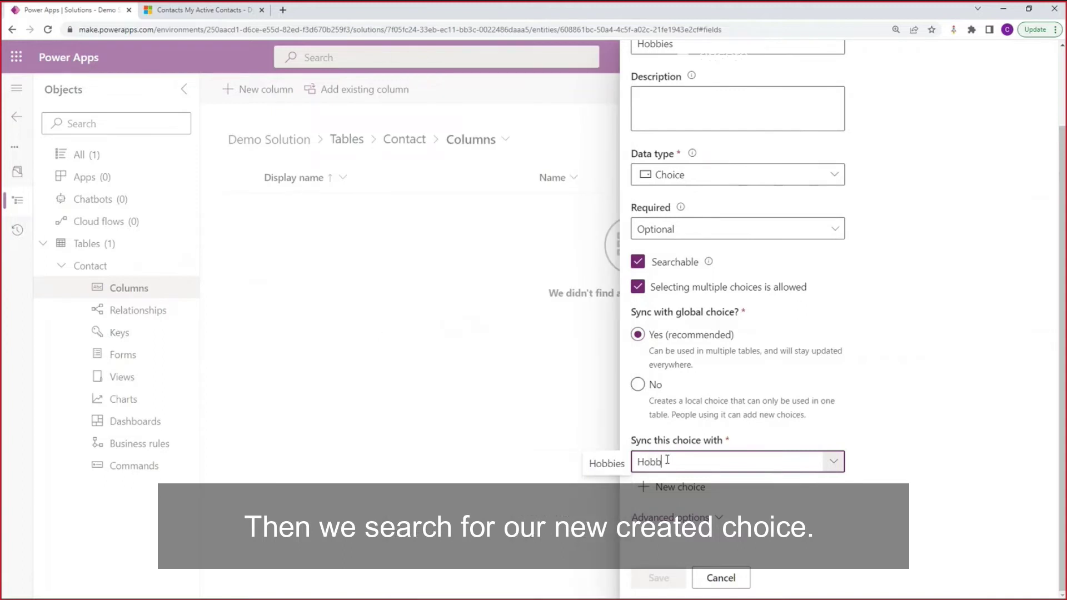
pyautogui.click(598, 463)
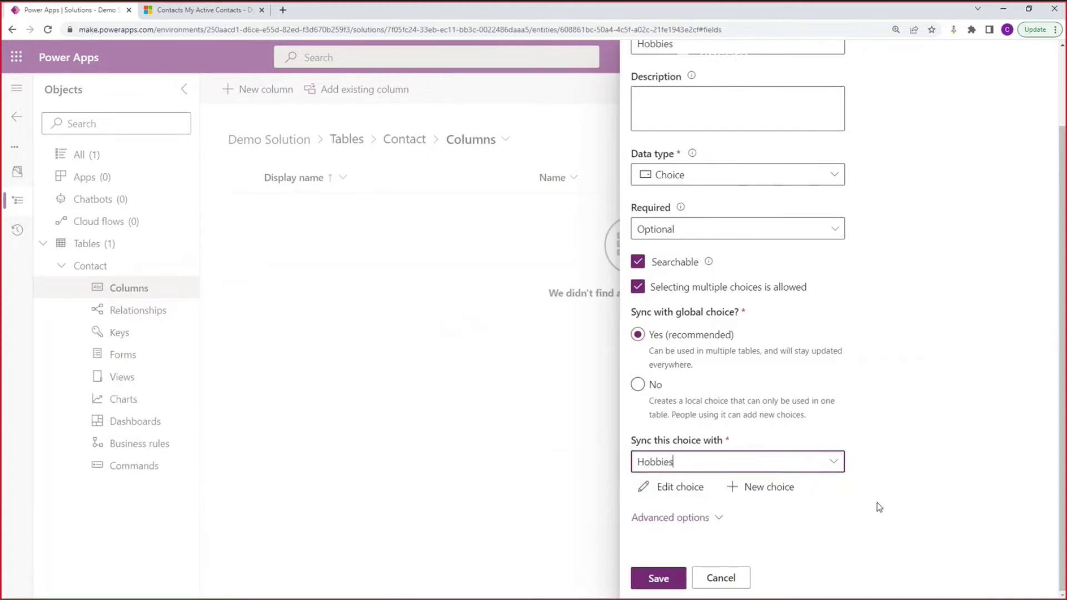
# Step: Review the advanced options, including schema name new_Hobbies, and save the column
pyautogui.click(720, 519)
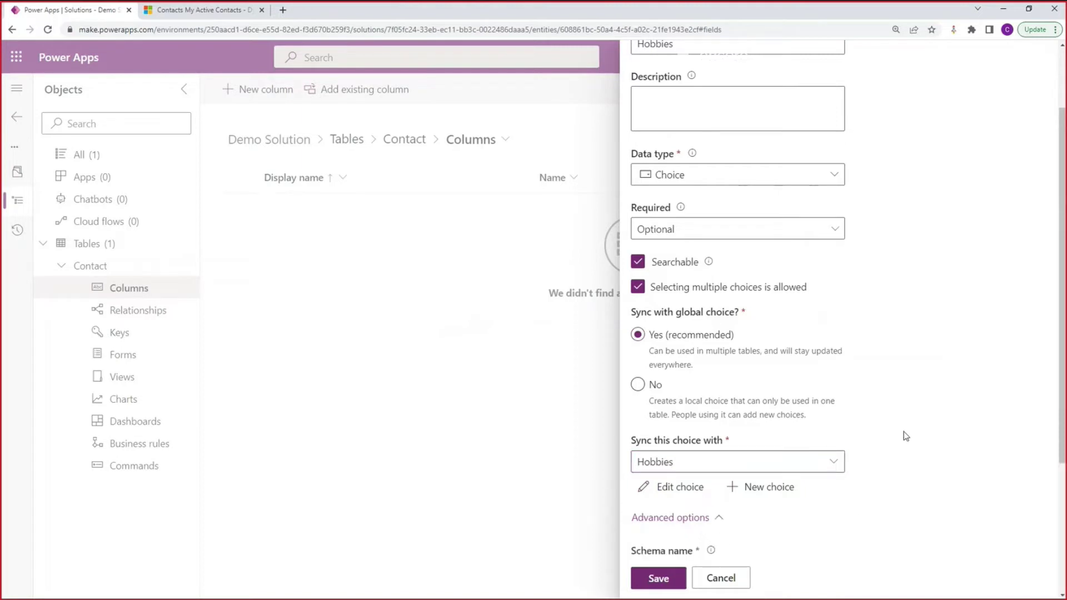
pyautogui.scroll(-3, 912, 456)
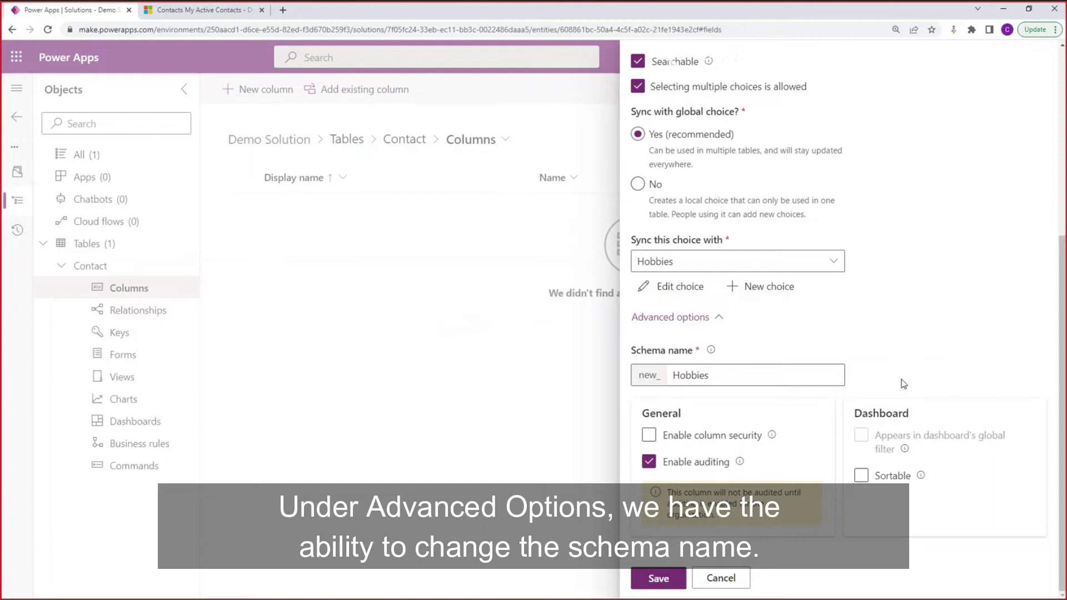
pyautogui.scroll(5, 886, 350)
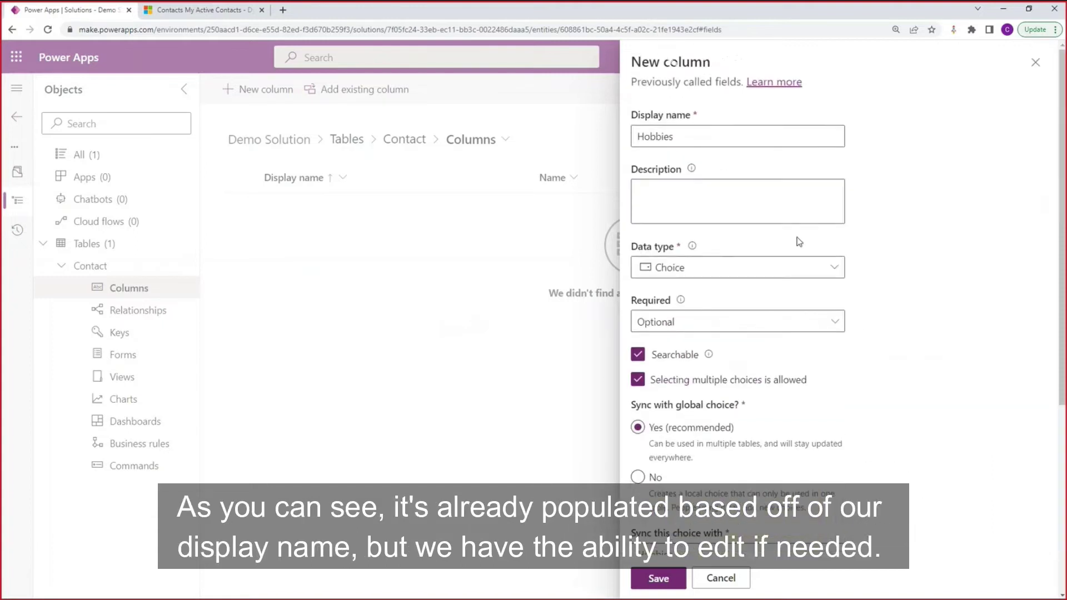
pyautogui.scroll(-5, 920, 315)
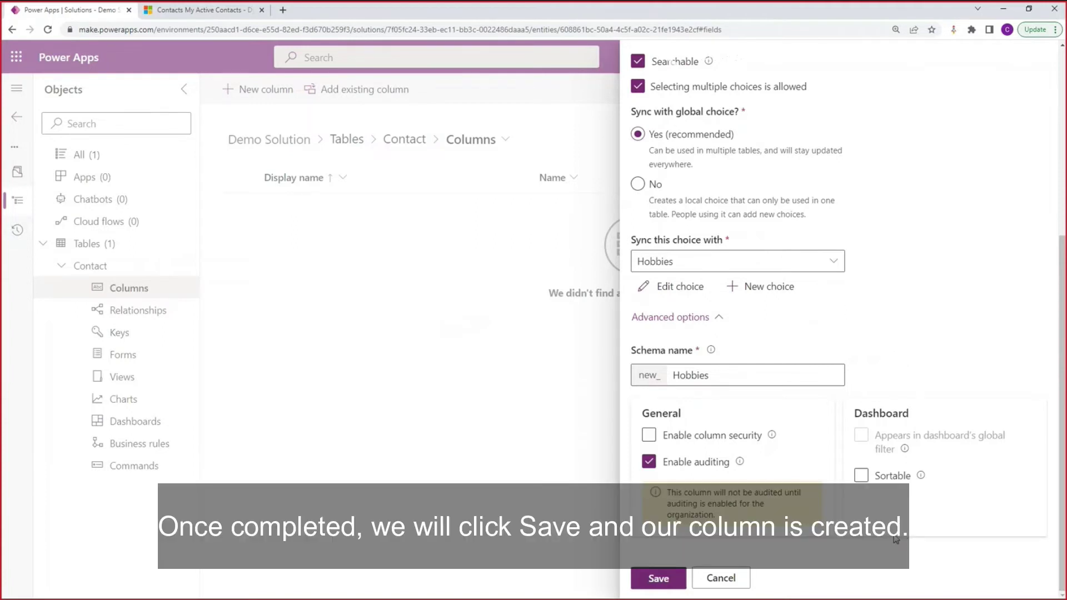
pyautogui.click(659, 578)
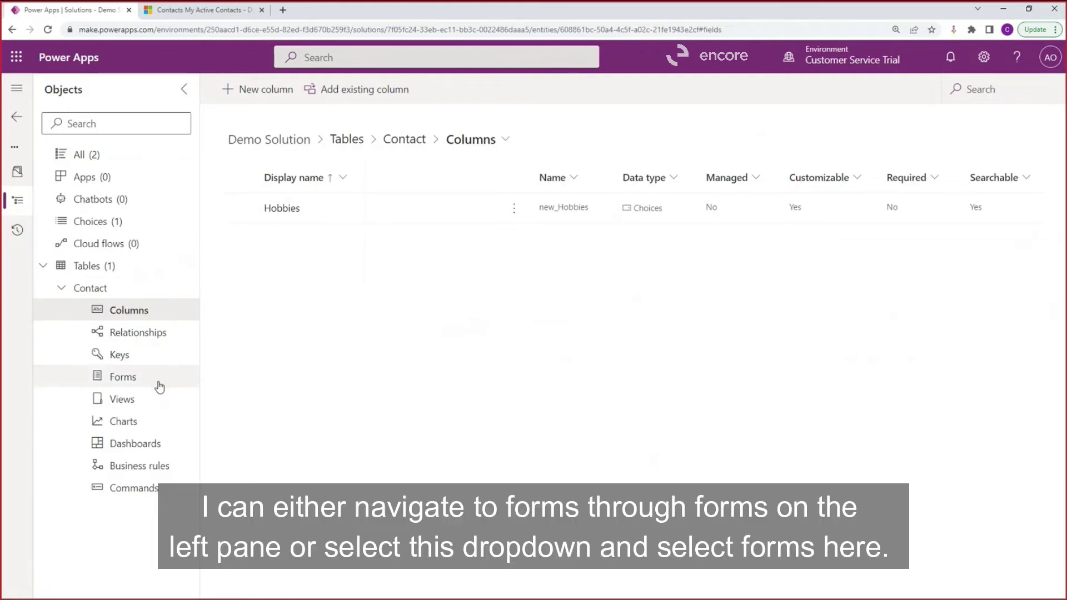
# Step: Switch from the Contact table's columns to its Forms list
pyautogui.click(505, 142)
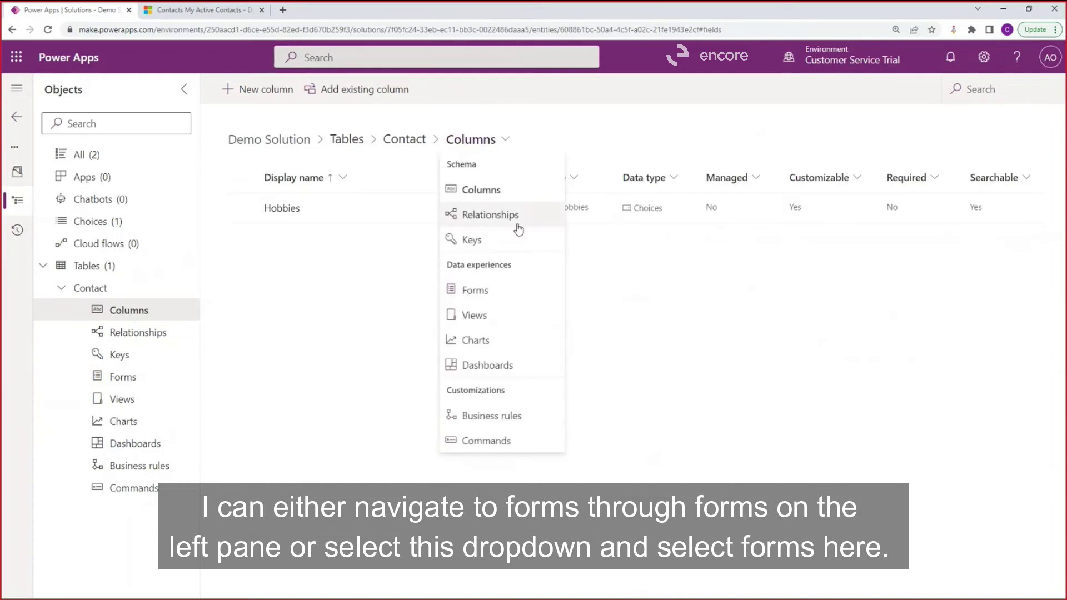
pyautogui.click(517, 292)
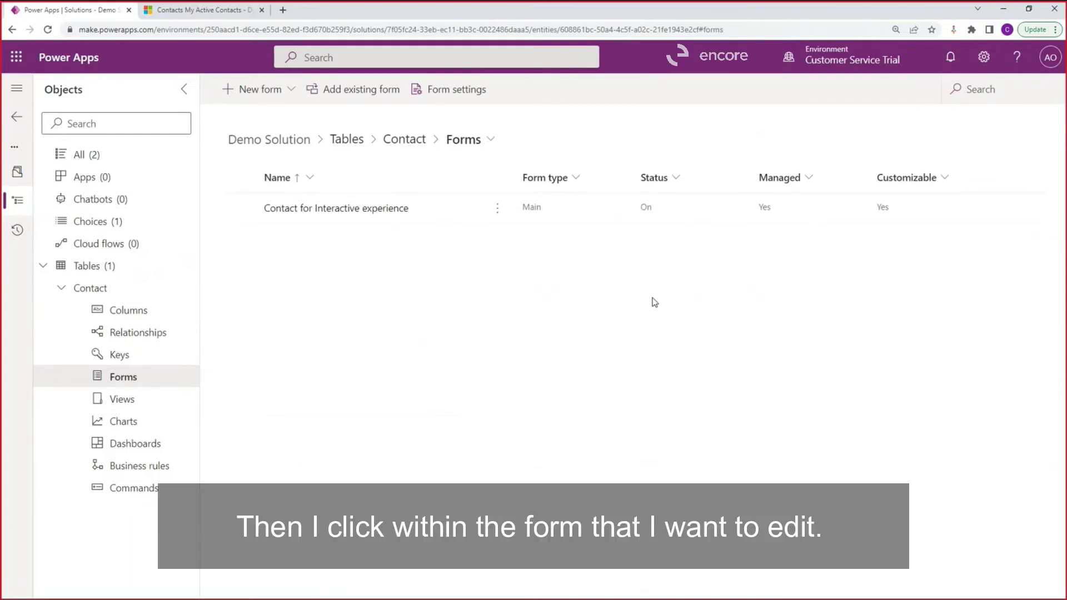
# Step: Edit the Contact for Interactive experience form with table columns shown, zoomed to 86%
pyautogui.click(384, 209)
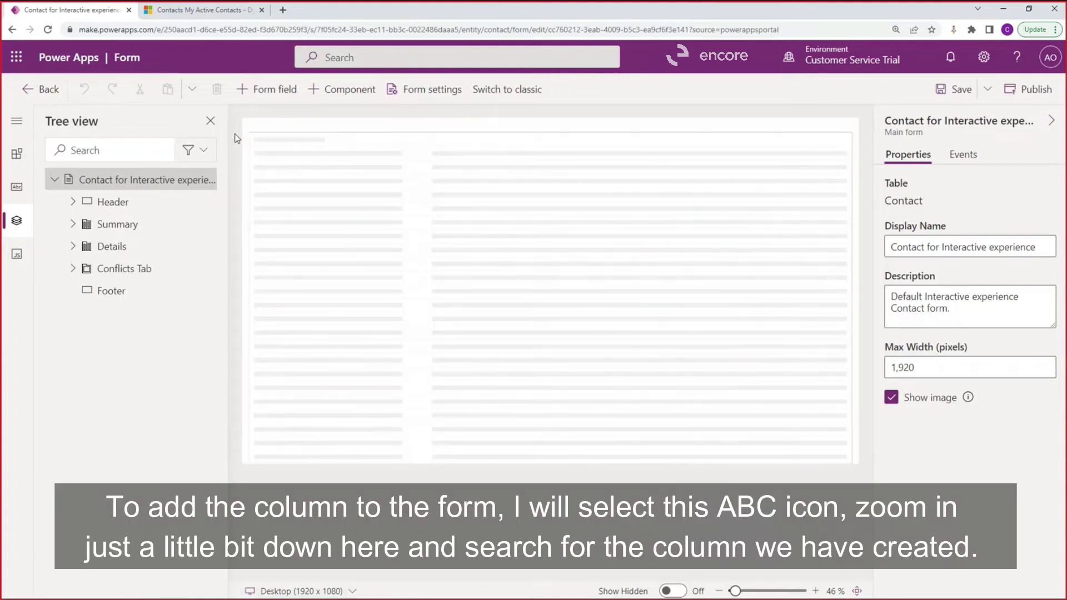
pyautogui.click(17, 189)
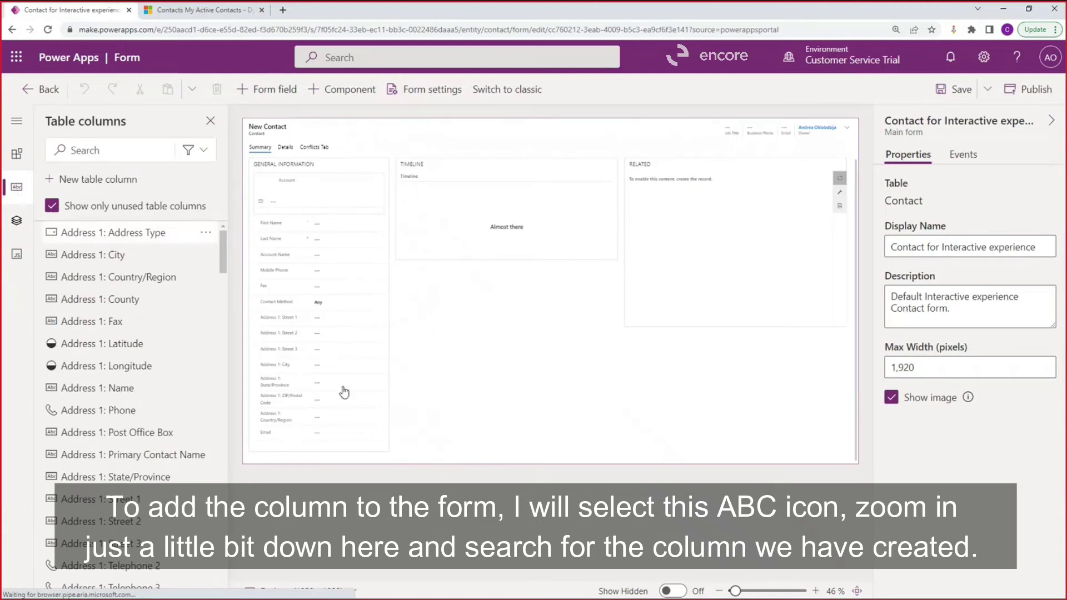
pyautogui.click(815, 592)
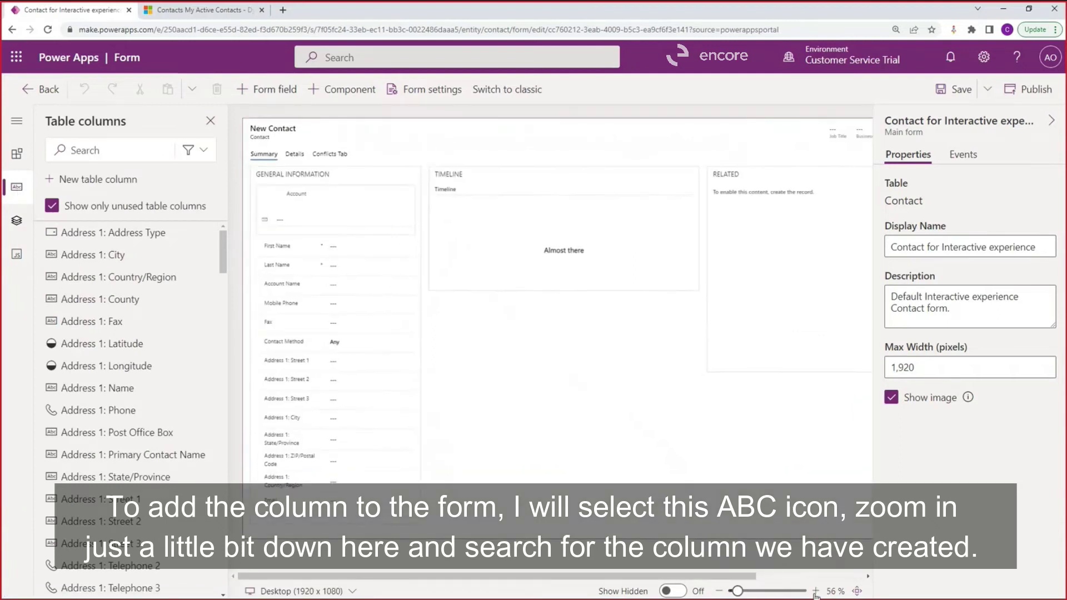
pyautogui.click(815, 592)
pyautogui.click(815, 592)
pyautogui.click(814, 592)
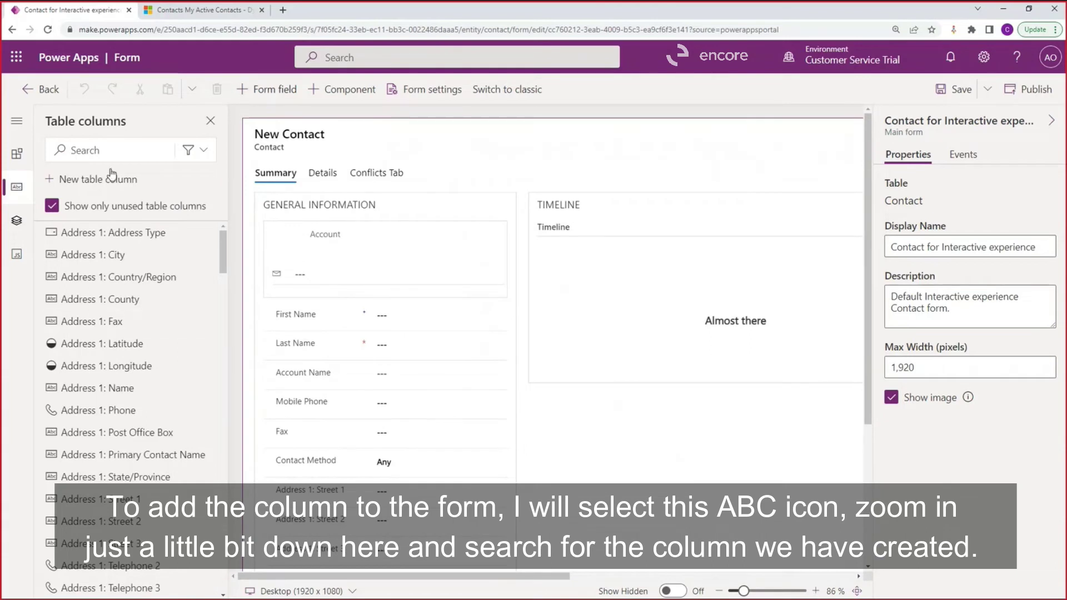
# Step: Search 'hobbi' and drop the Hobbies field above First Name in General Information
pyautogui.click(97, 151)
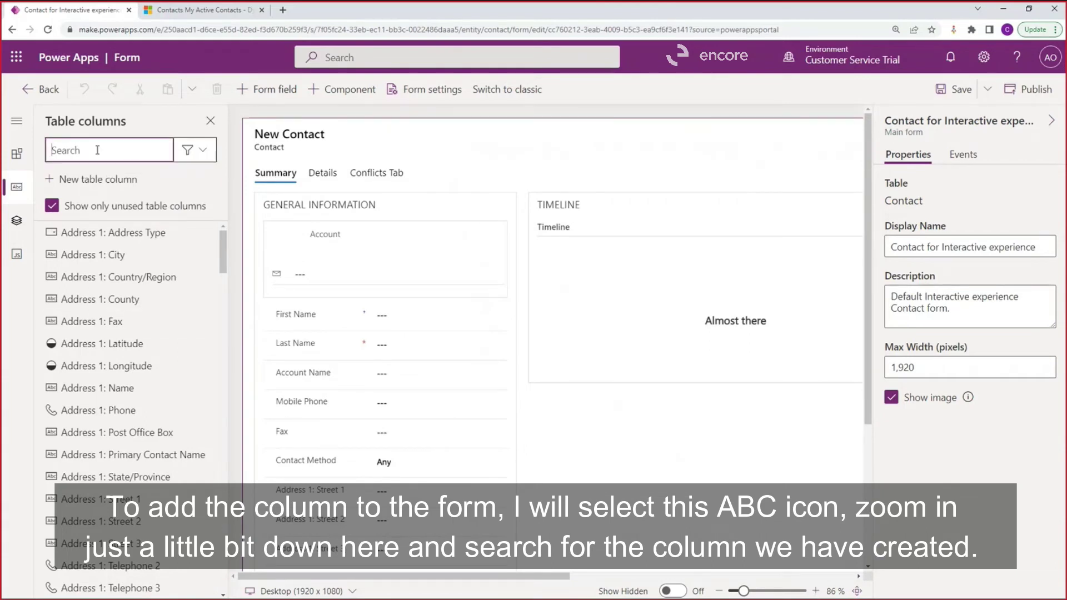
pyautogui.write('hobbi')
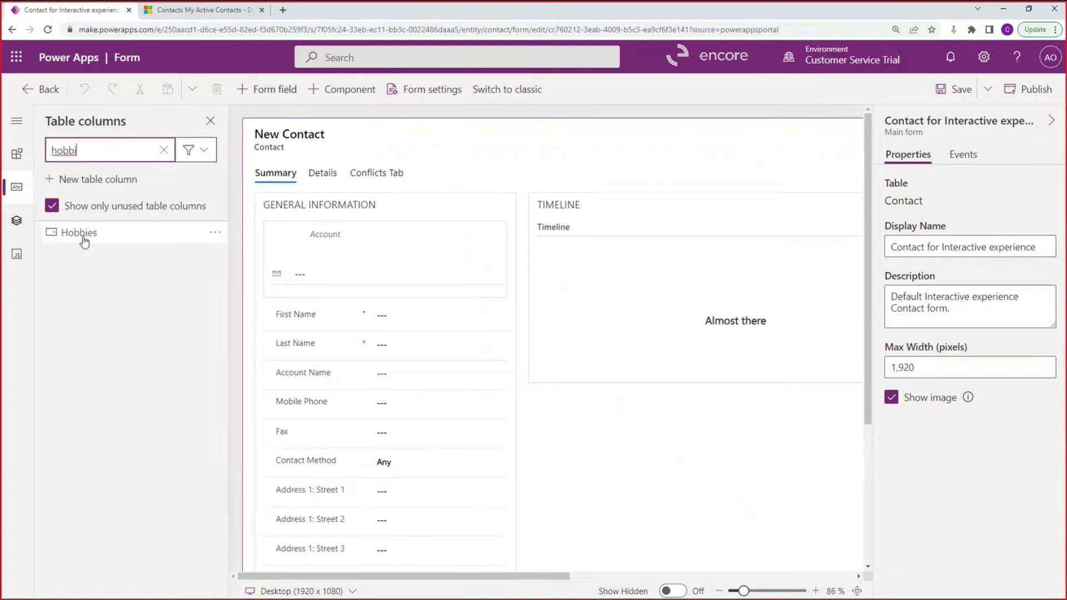
pyautogui.moveTo(86, 241); pyautogui.dragTo(335, 314)
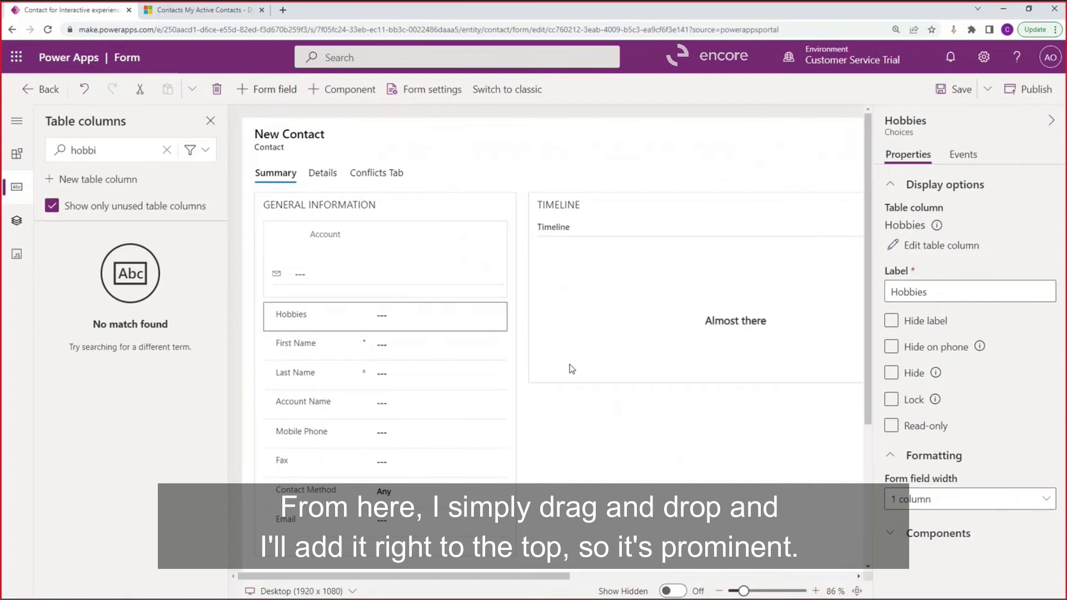
# Step: Save and publish the Contact for Interactive experience form
pyautogui.click(964, 92)
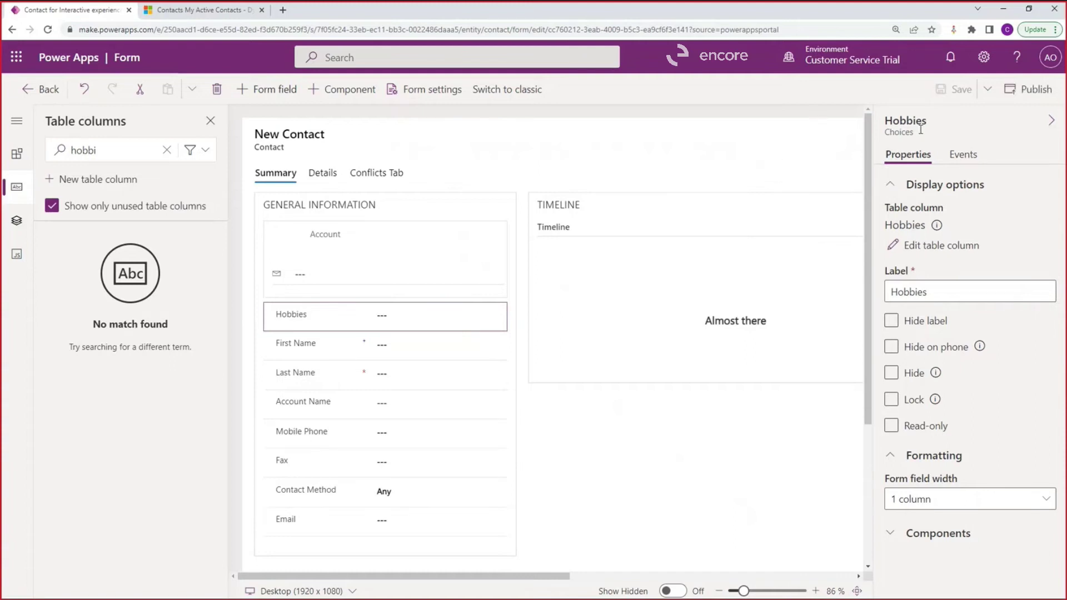
pyautogui.click(1028, 93)
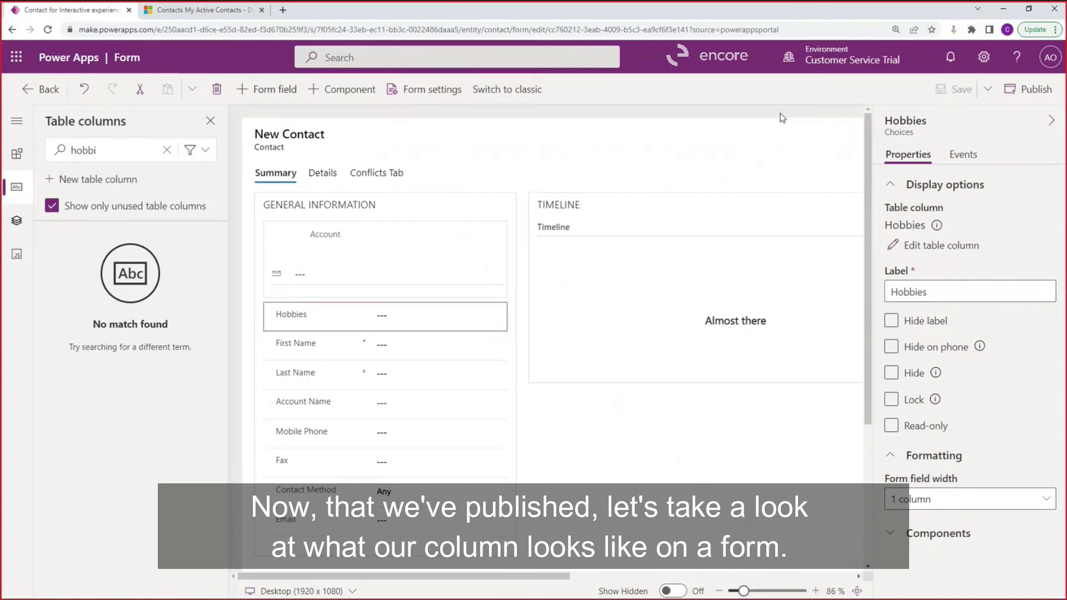
# Step: Open the contact record in Dynamics 365 and reload it to pick up the form changes
pyautogui.click(200, 10)
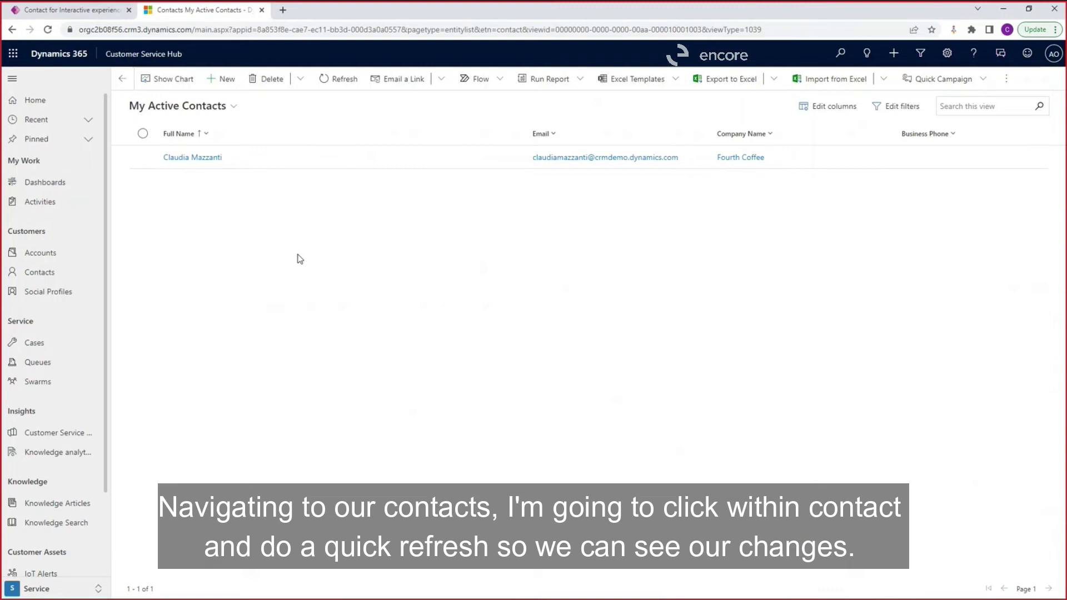
pyautogui.doubleClick(295, 161)
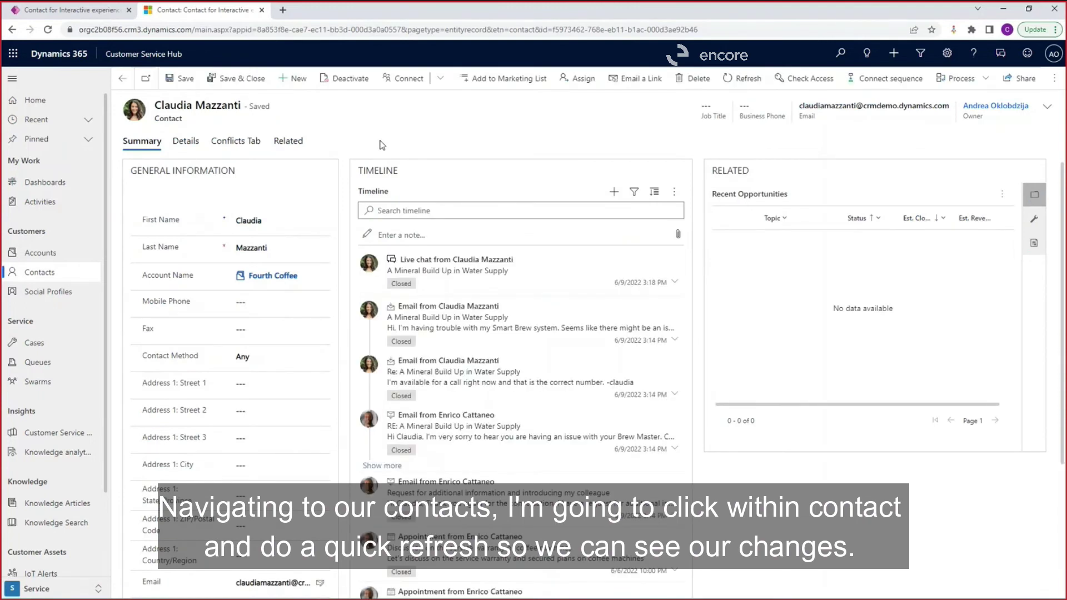
pyautogui.press('F5')
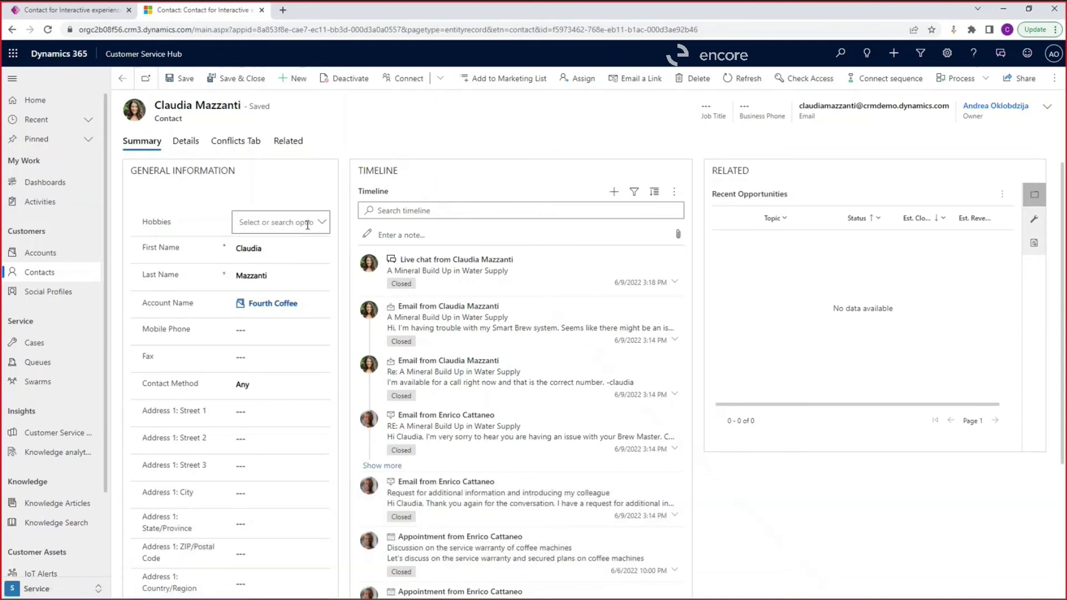
# Step: Set the contact's Hobbies to Bicycling and Motorcycling and save the record
pyautogui.click(323, 223)
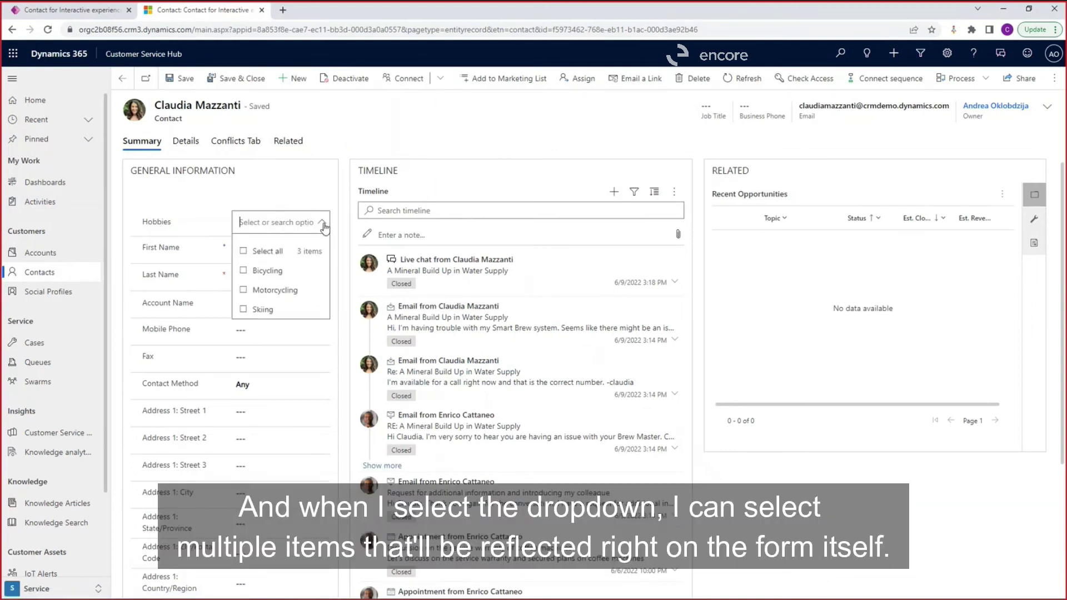
pyautogui.click(245, 274)
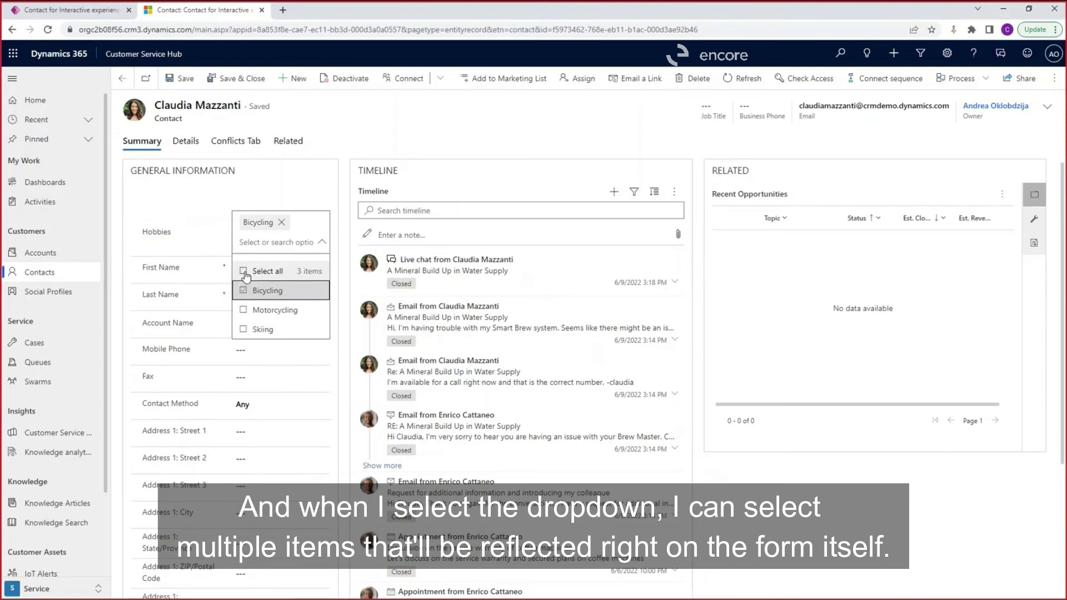
pyautogui.click(251, 310)
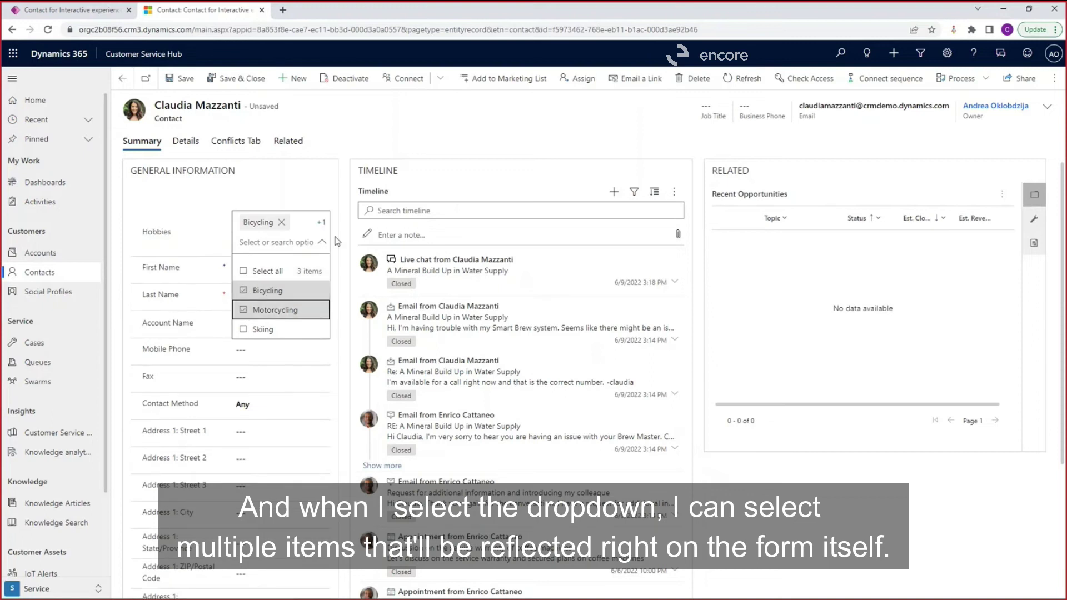
pyautogui.click(337, 241)
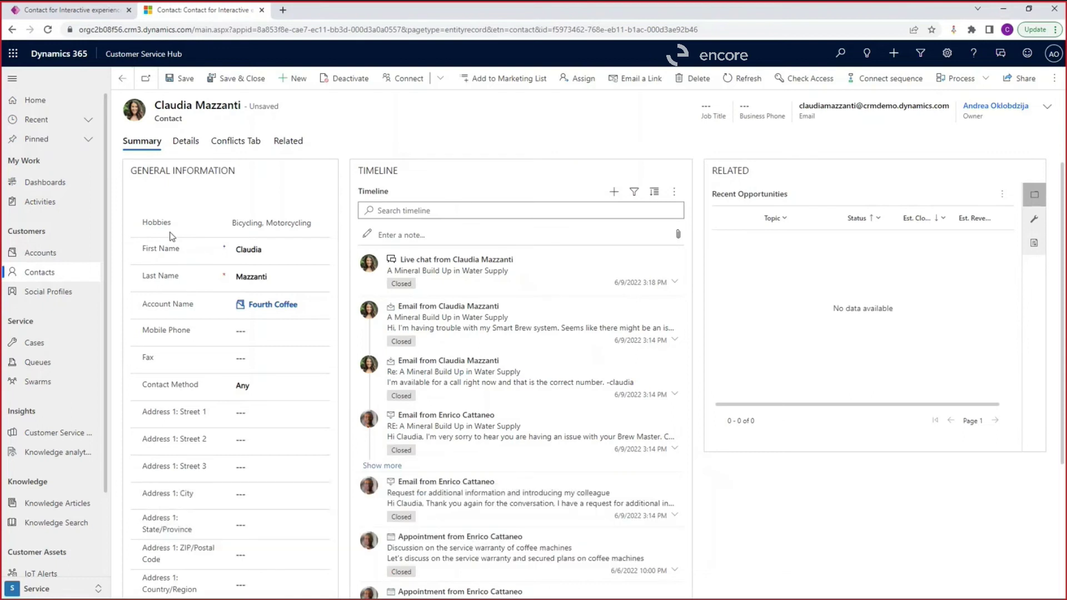
pyautogui.hotkey('ctrl', 's')
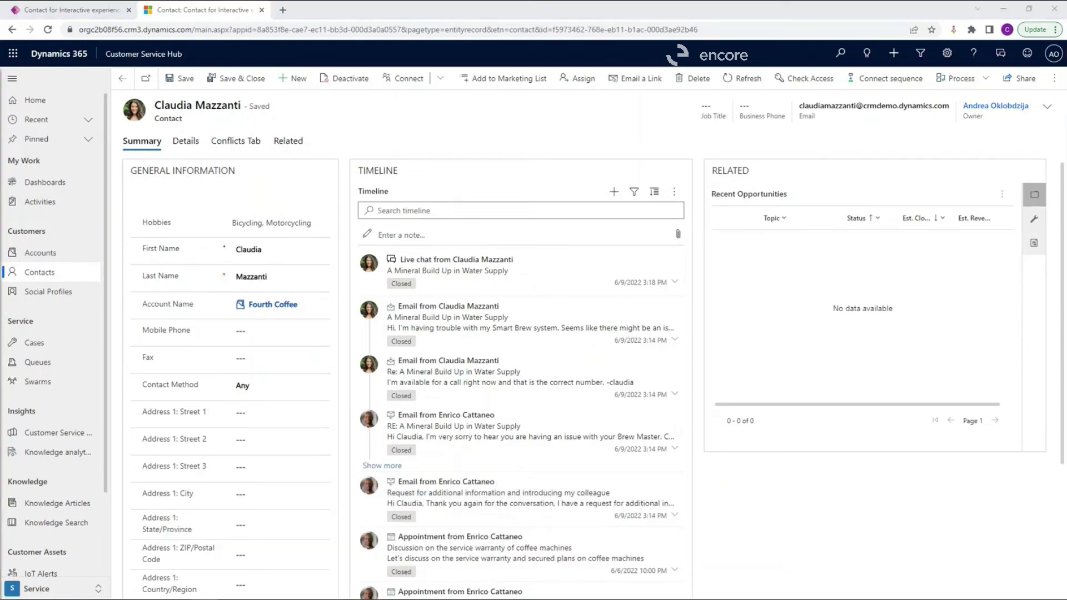